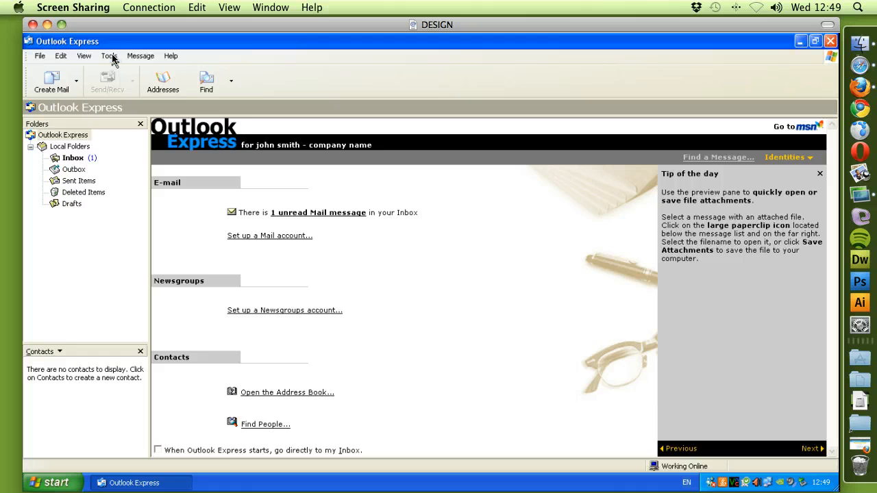
Open the Internet Accounts settings and start adding a new mail account
click(110, 57)
click(137, 197)
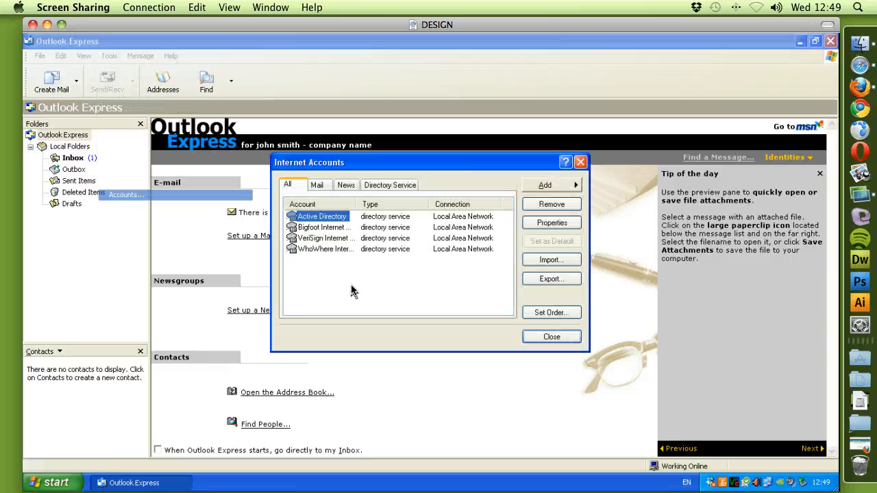
click(317, 186)
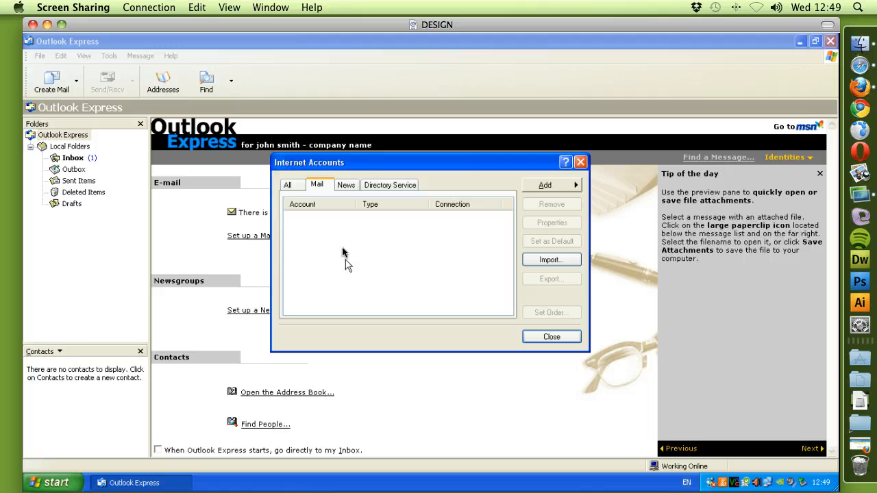
click(545, 186)
click(595, 185)
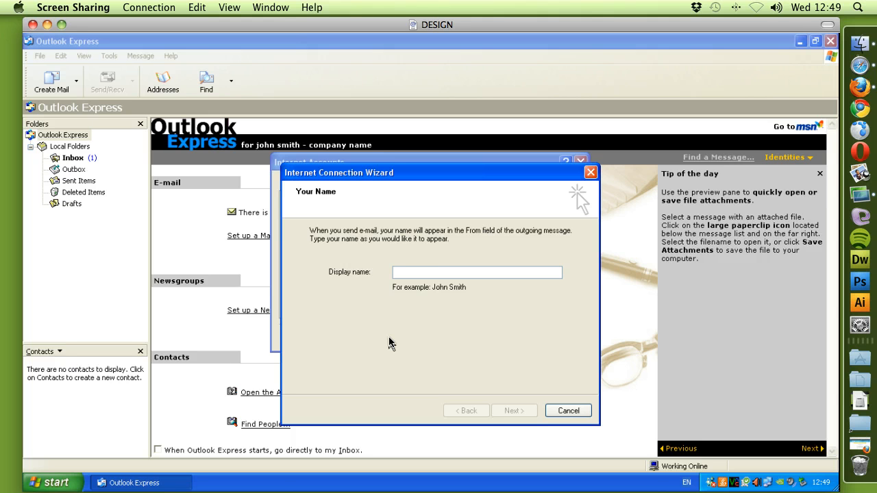
Enter the person's full name plus company name as the display name, and fill in the account's e-mail address
text(john smith - company name)
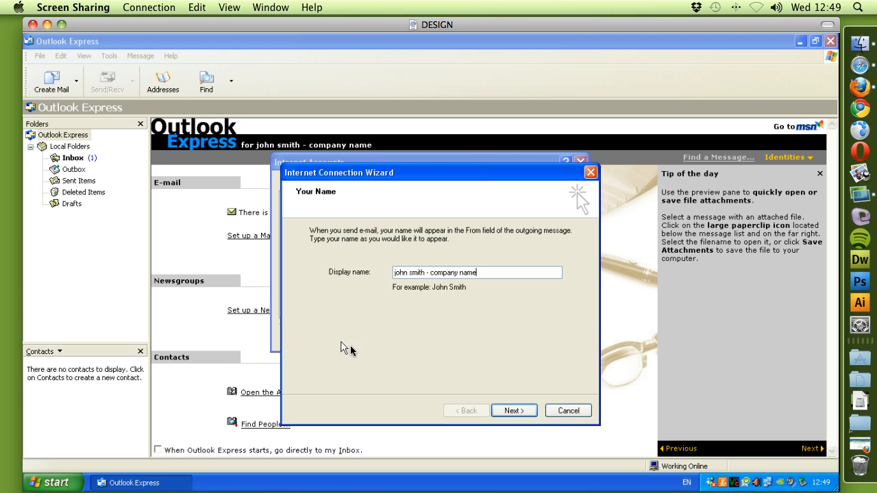
click(511, 411)
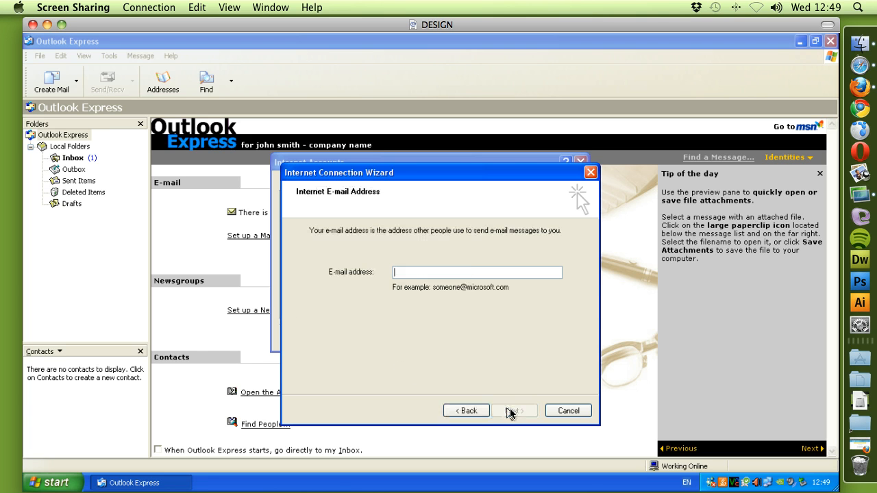
text(john.smith@yourdomain.com)
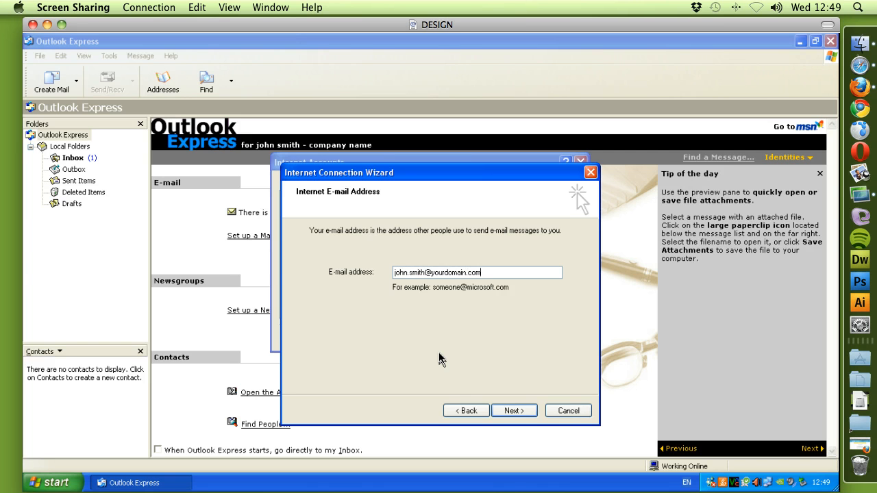
drag(484, 274, 432, 273)
click(511, 411)
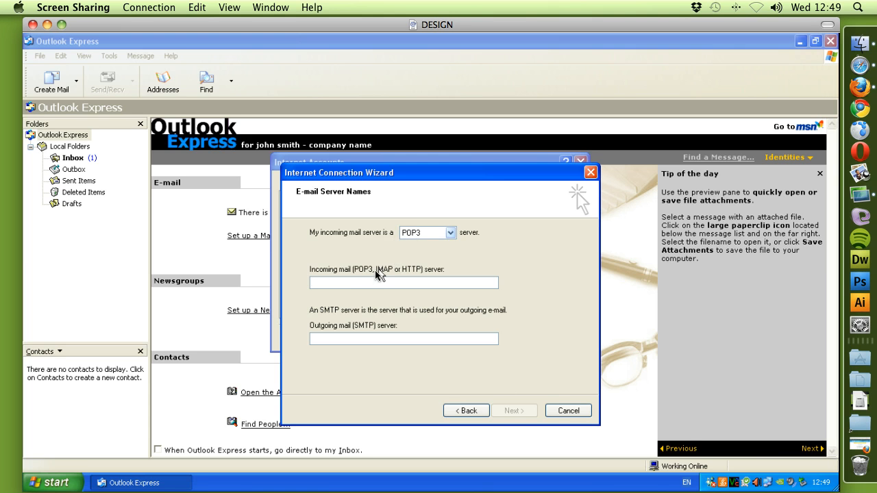
Set the incoming POP3 server to mail.yourdomain.com and the outgoing SMTP server to smtpcorp.com
click(361, 282)
text(mail.yourdomain.com)
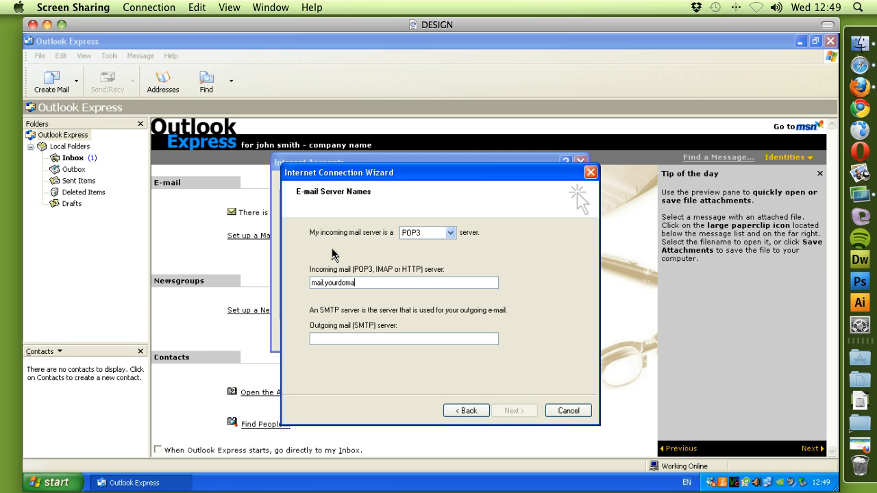
click(333, 338)
text(smtp)
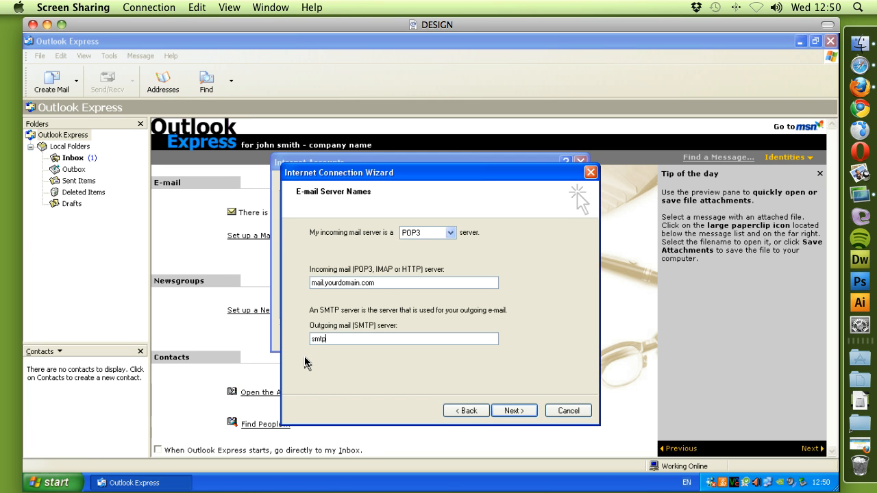
text(corp.com)
click(521, 411)
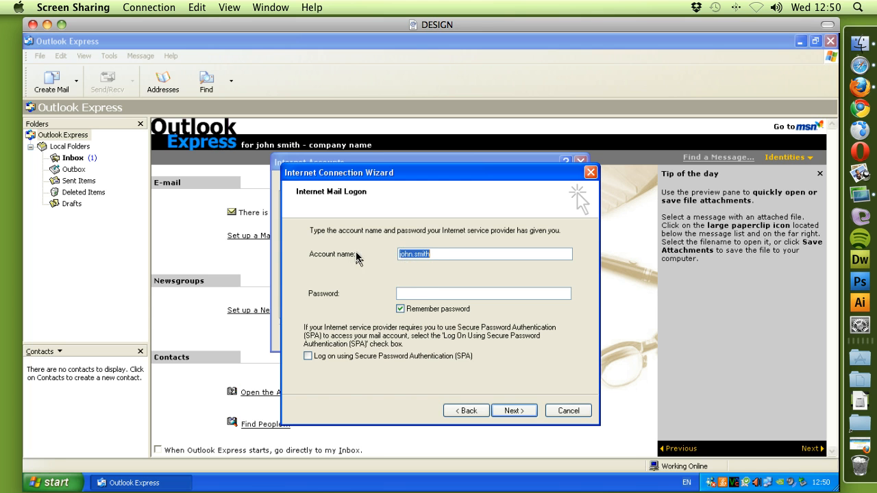
Enter the full e-mail address as the logon account name, type the account password, and finish the account setup
click(436, 258)
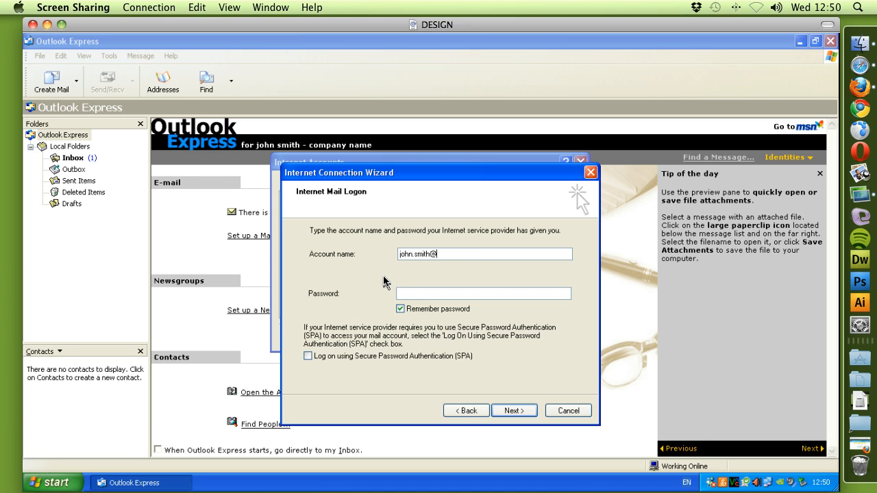
text(@yourdomain.com)
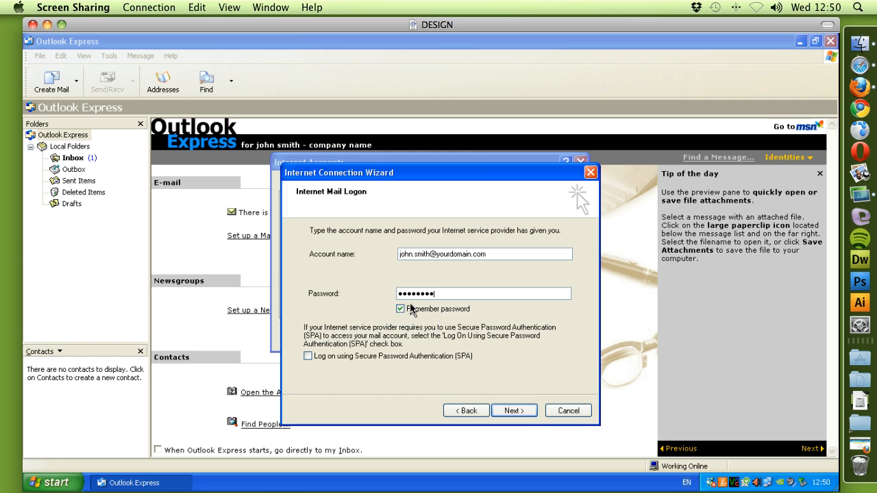
click(519, 411)
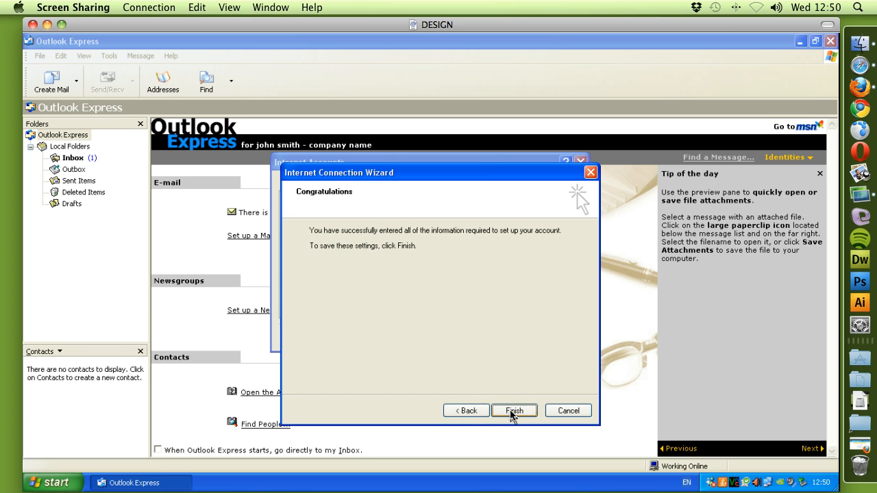
click(511, 412)
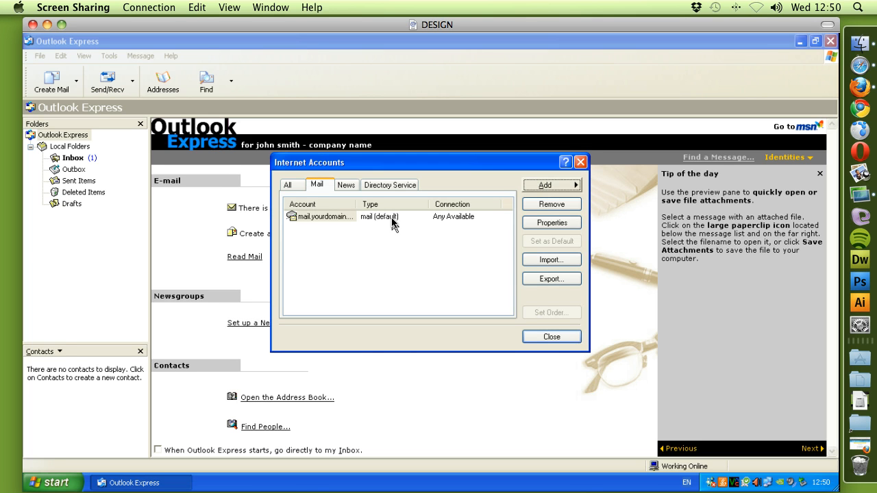
Open the new mail account's properties and rename the account with the person's full name
click(312, 219)
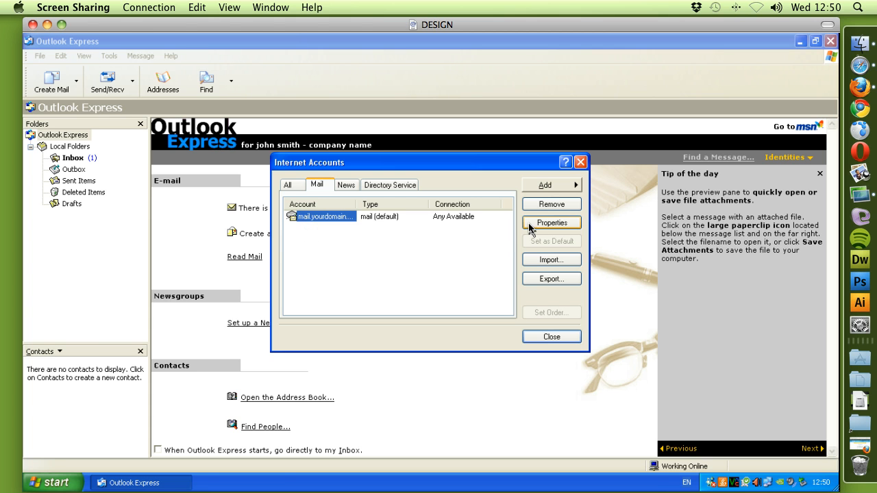
click(568, 228)
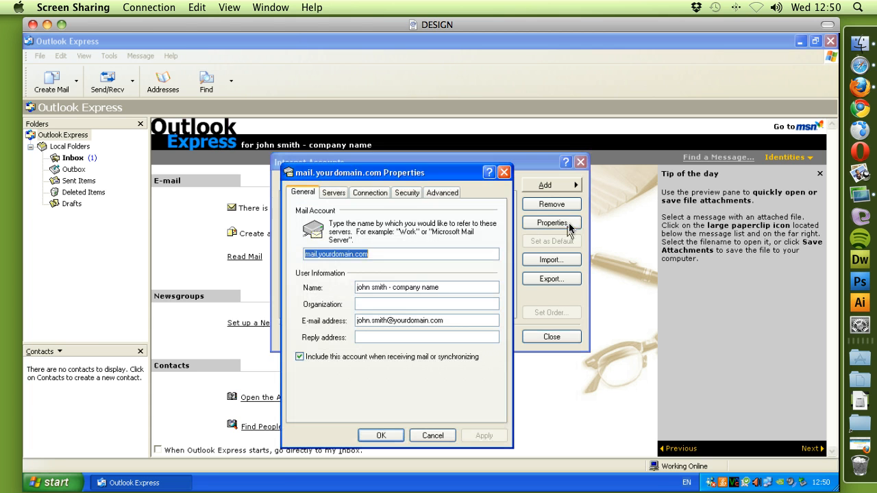
drag(411, 175, 581, 164)
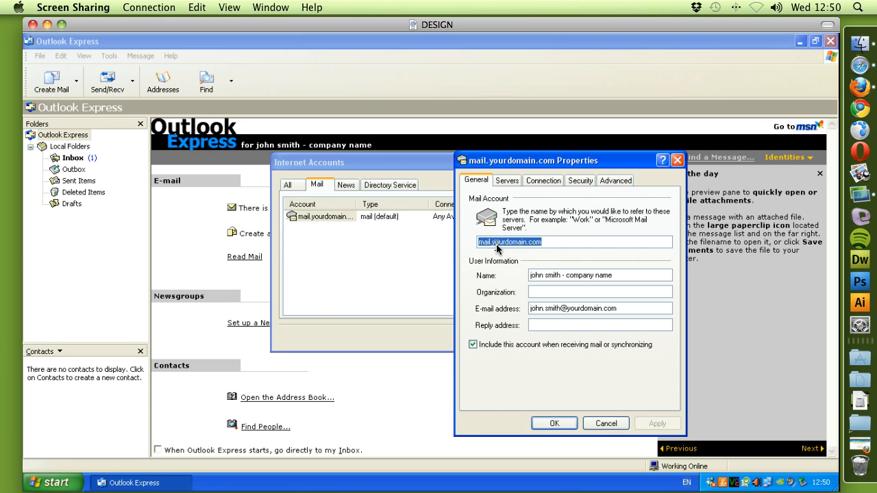
text(john smith)
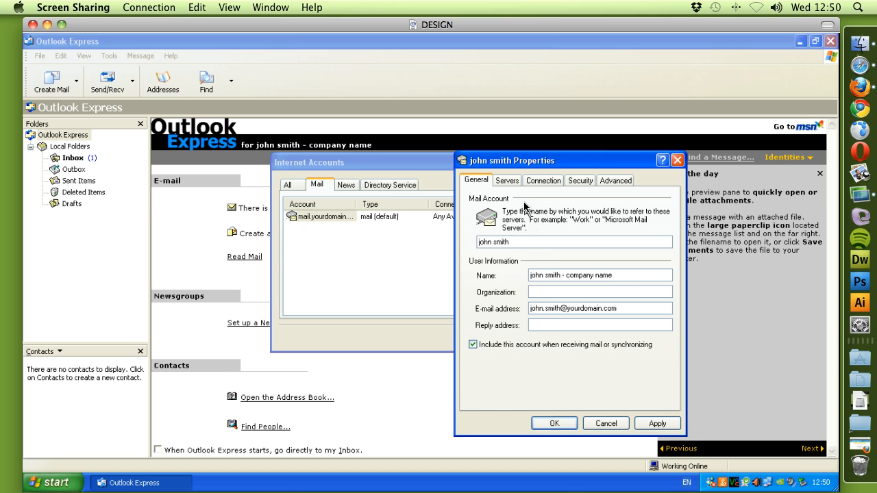
Enable outgoing server authentication with a separate logon, entering the SMTP account name and password
click(508, 181)
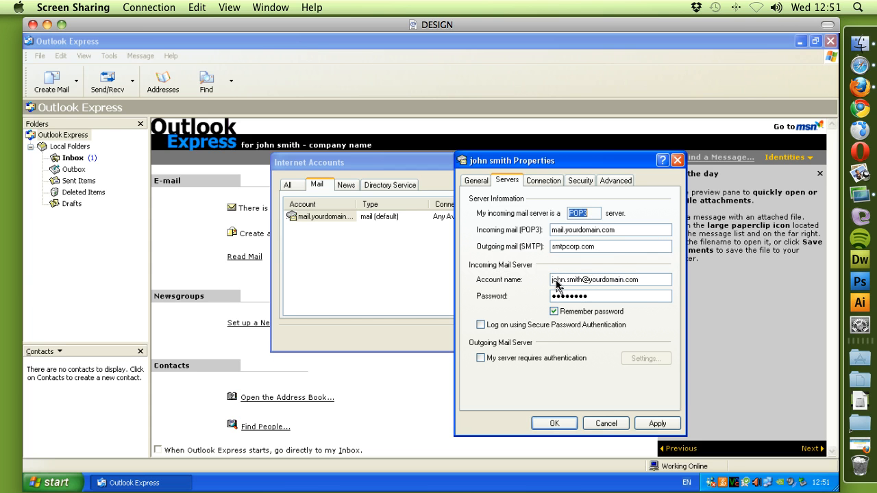
click(481, 359)
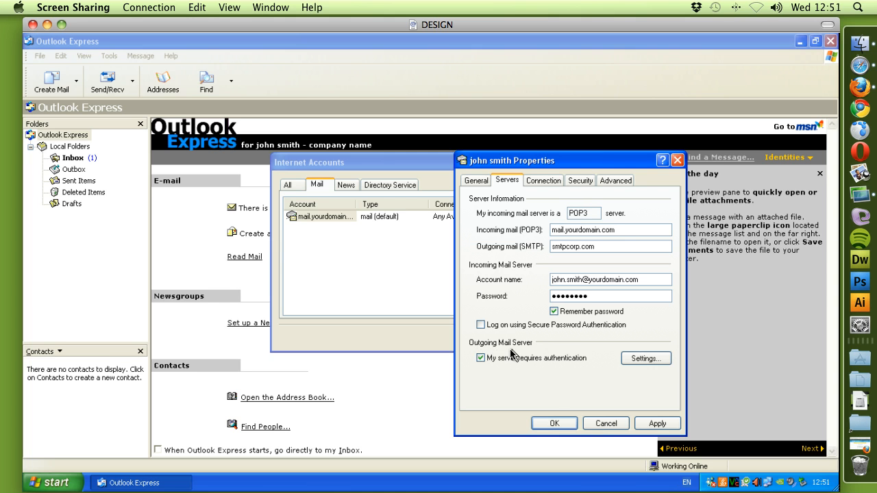
click(642, 359)
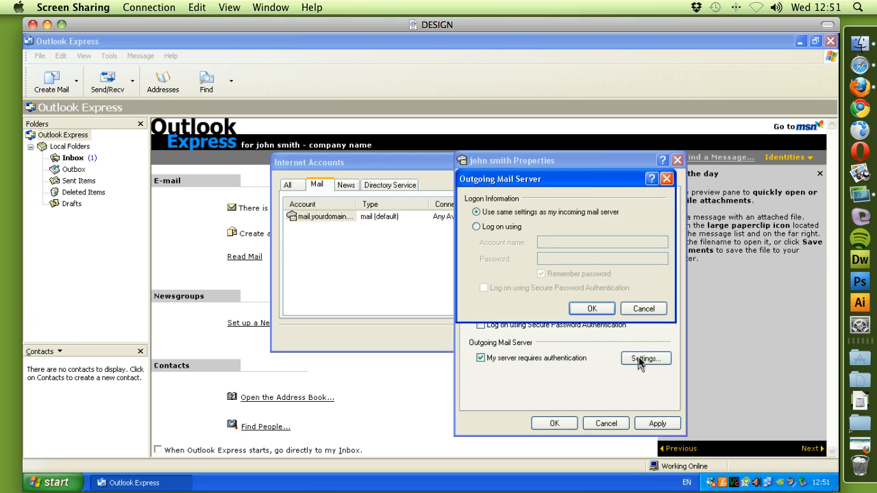
click(476, 227)
click(551, 242)
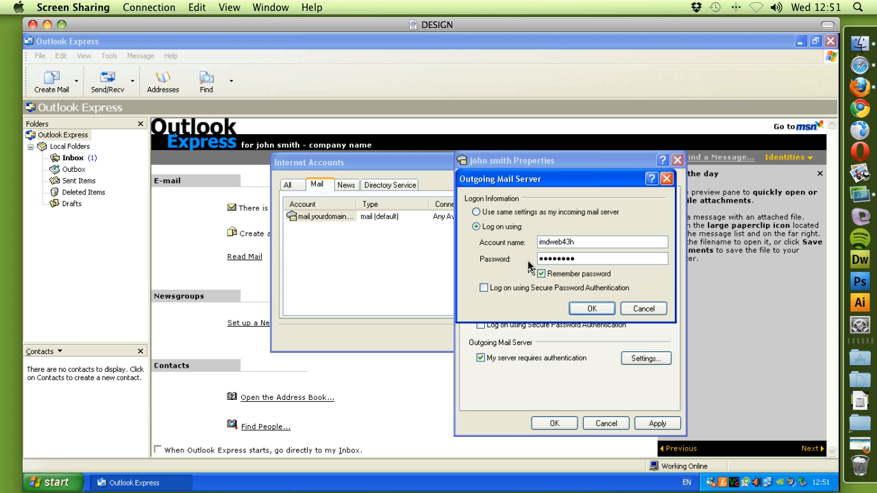
click(592, 309)
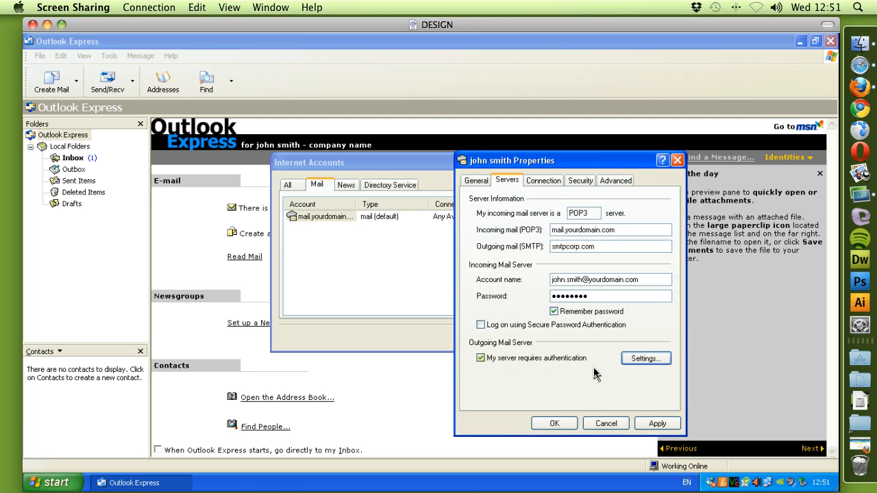
Set the outgoing SMTP port to 587 and leave message copies on the server, removing them after 5 days and when deleted from Deleted Items
click(614, 180)
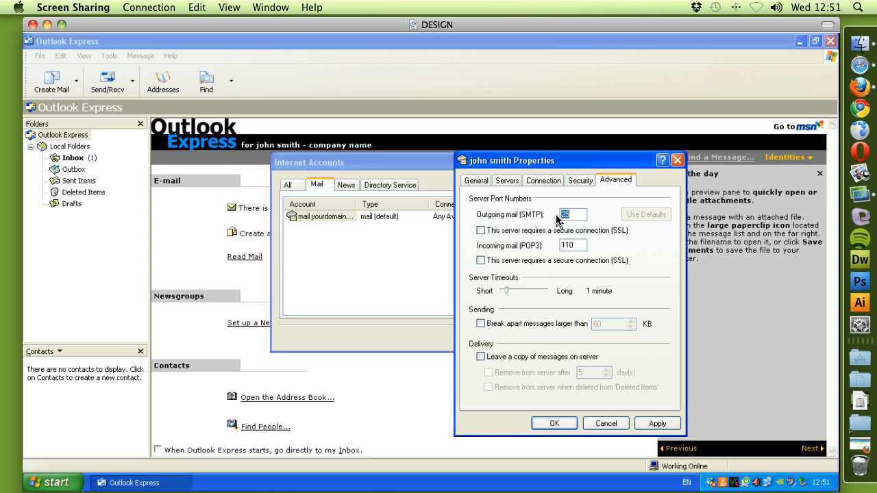
text(587)
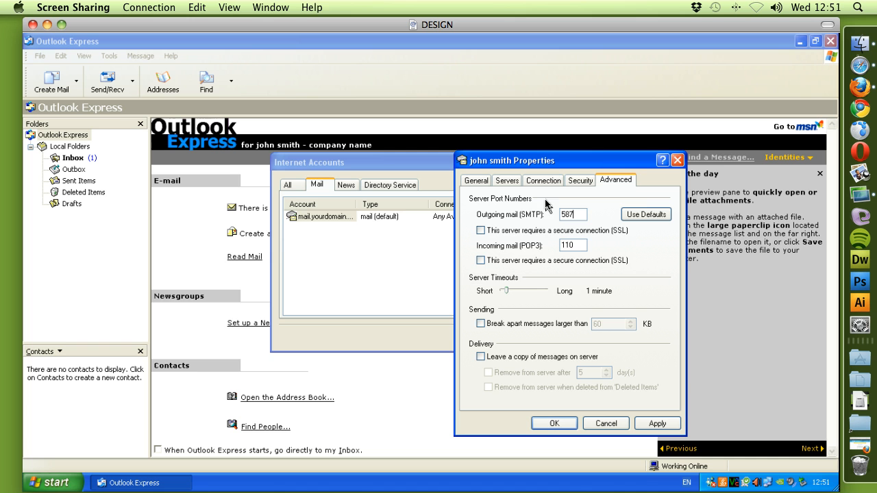
click(480, 357)
click(489, 374)
click(488, 387)
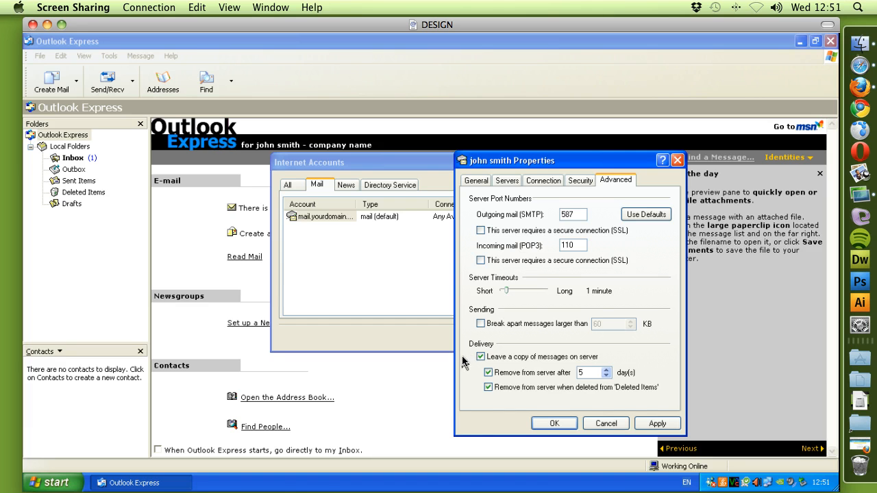
Review the account's server settings, apply the property changes, and close the Internet Accounts settings
click(507, 180)
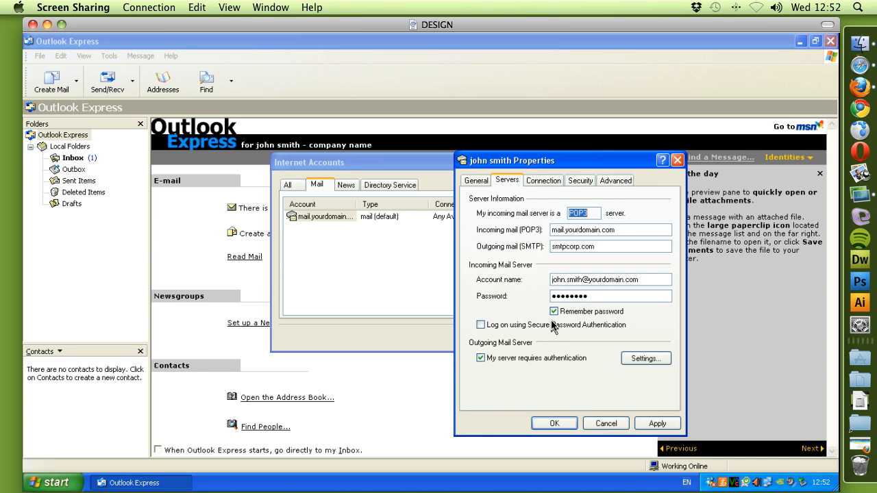
click(658, 424)
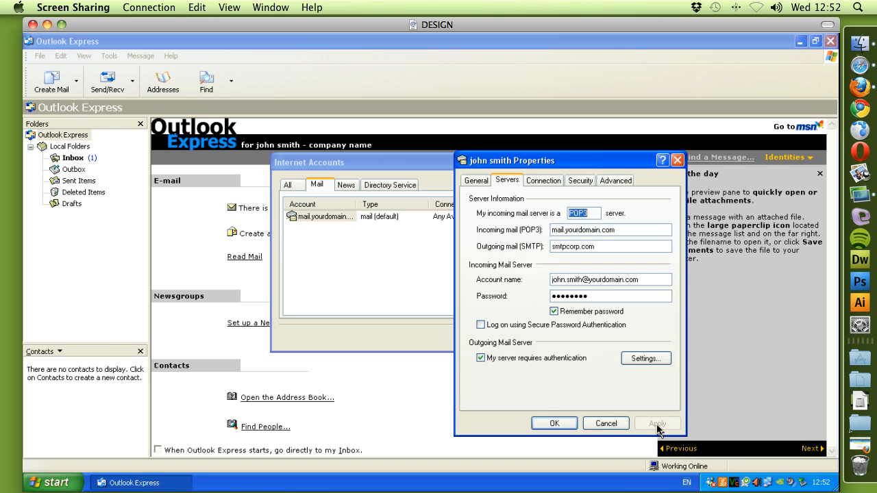
click(557, 423)
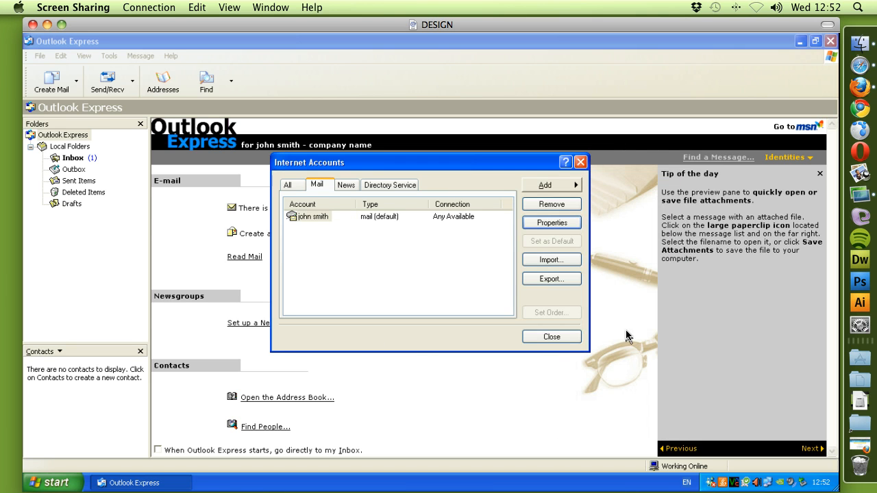
click(551, 337)
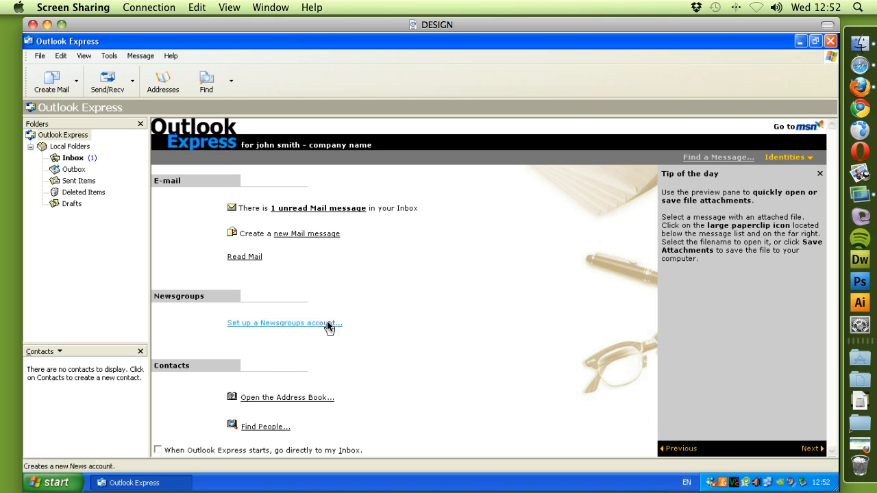